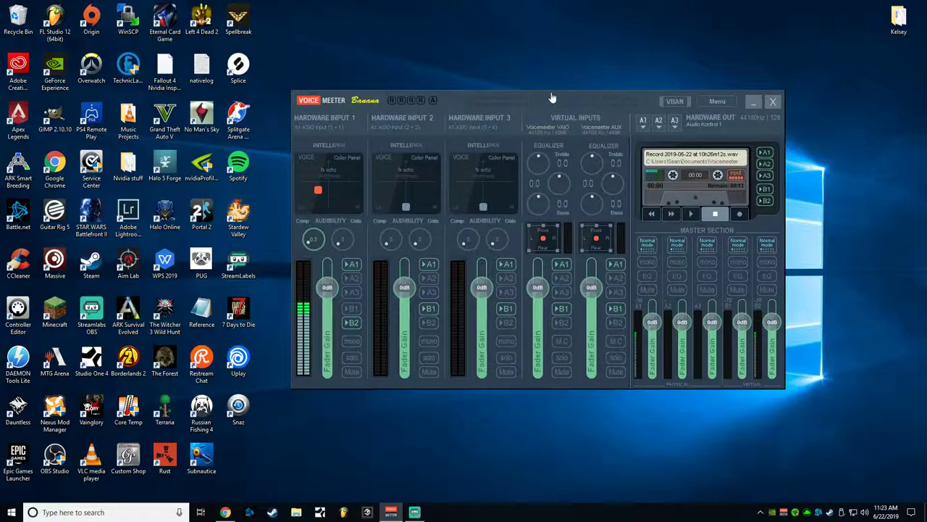
In Windows Sound settings, keep Speakers (VoiceMeeter AUX VAIO) as output and VoiceMeeter Aux Output as input
left_click_drag(499, 98, 476, 132)
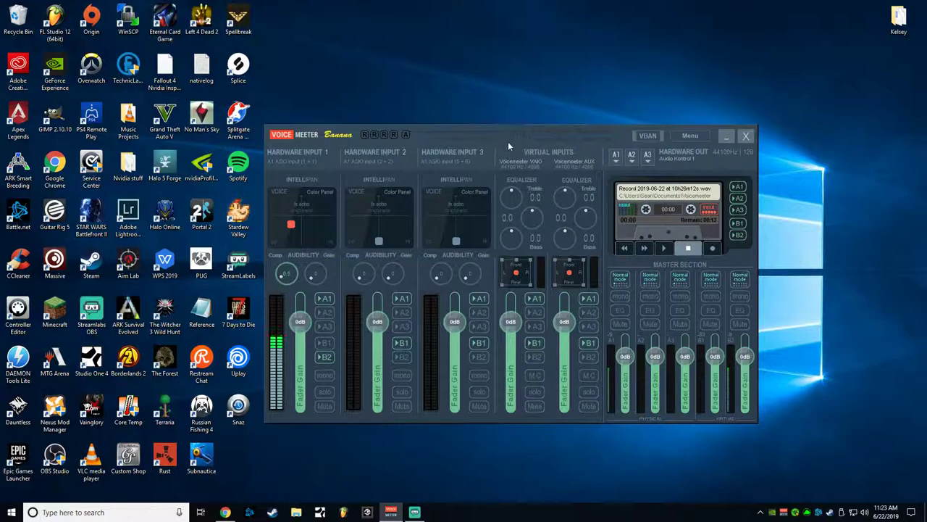
left_click_drag(454, 137, 478, 130)
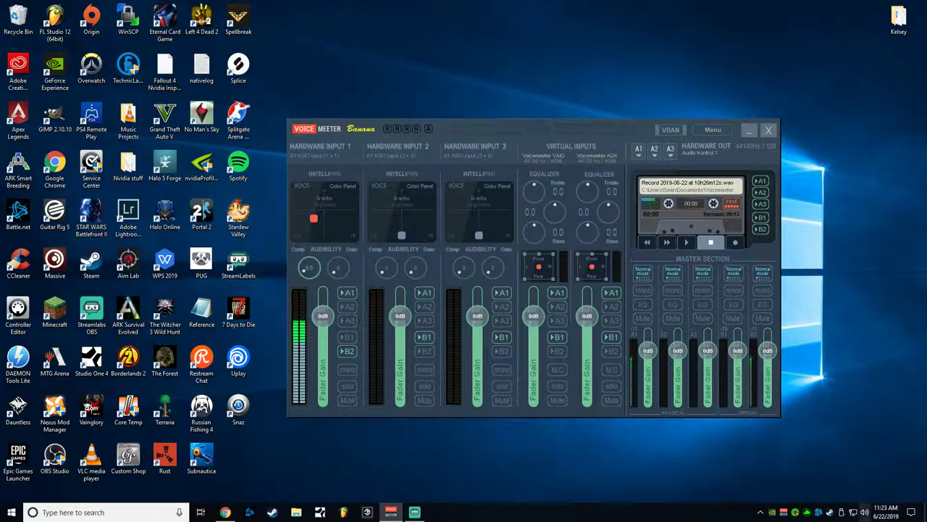
right_click(866, 512)
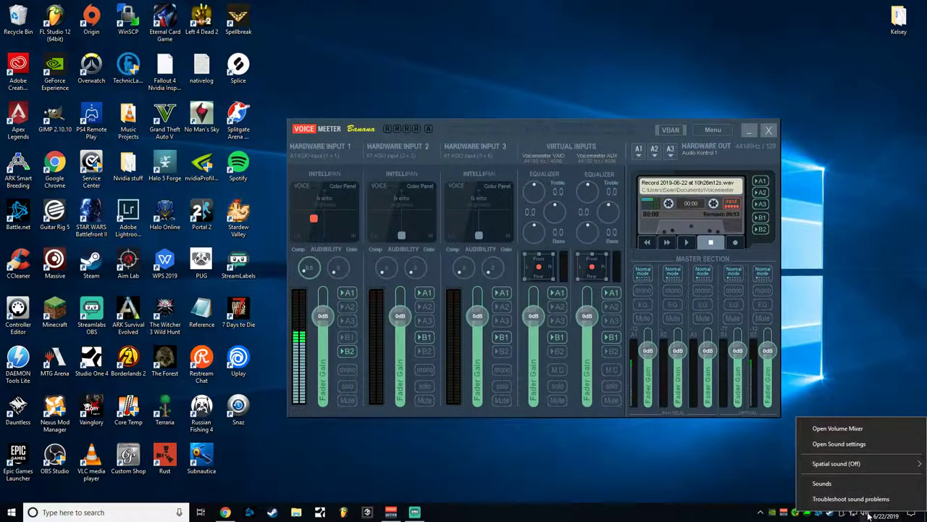
mouse_move(836, 461)
left_click(833, 443)
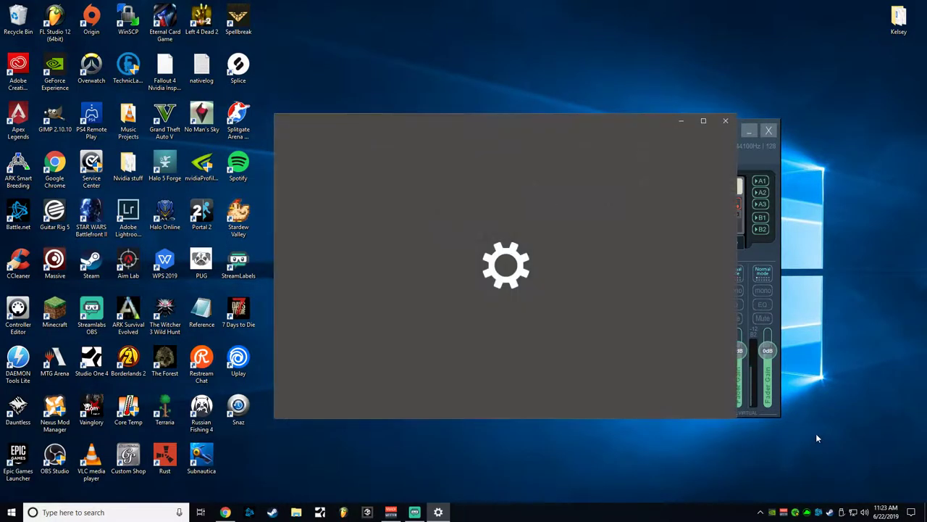
left_click(500, 208)
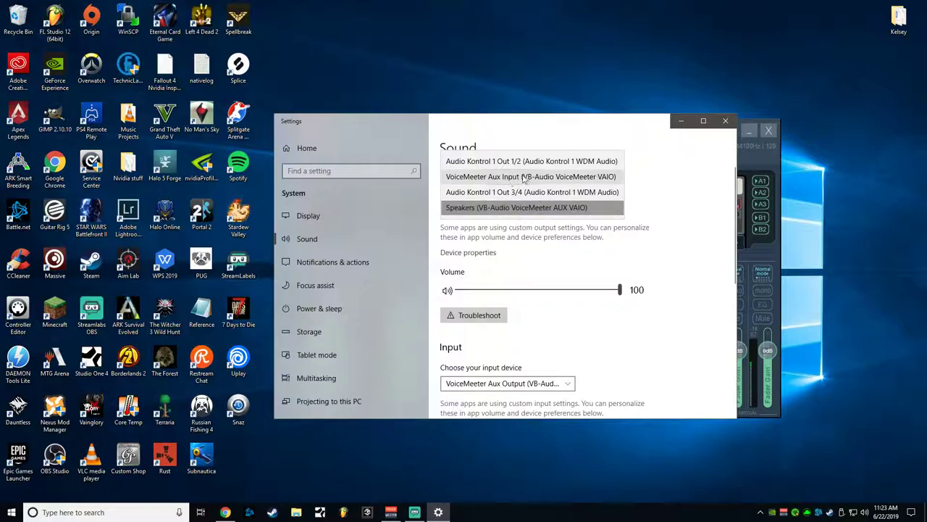
left_click(657, 257)
scroll(528, 369, "down", 2)
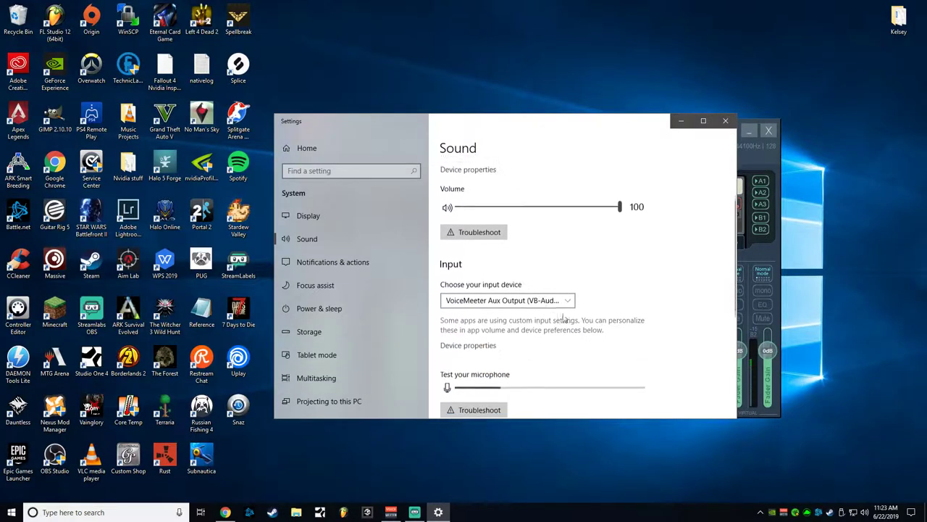
left_click(474, 292)
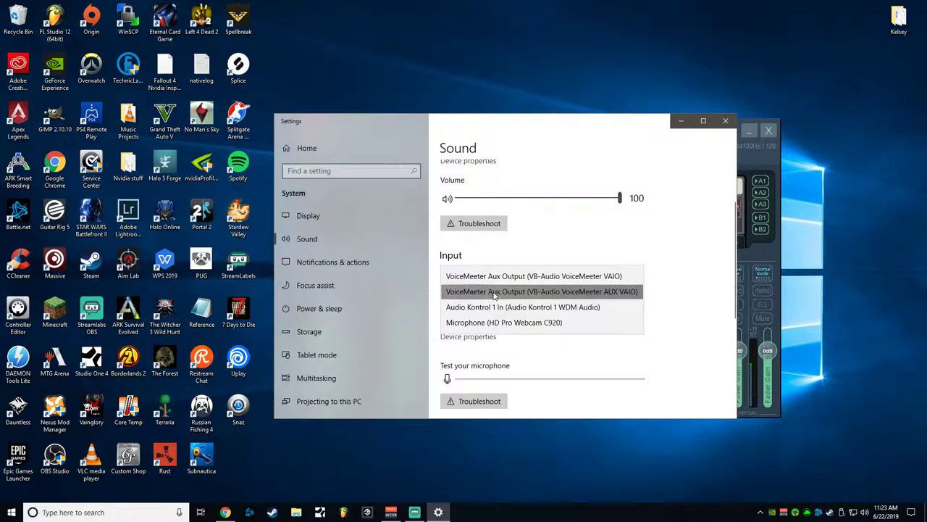
left_click(613, 293)
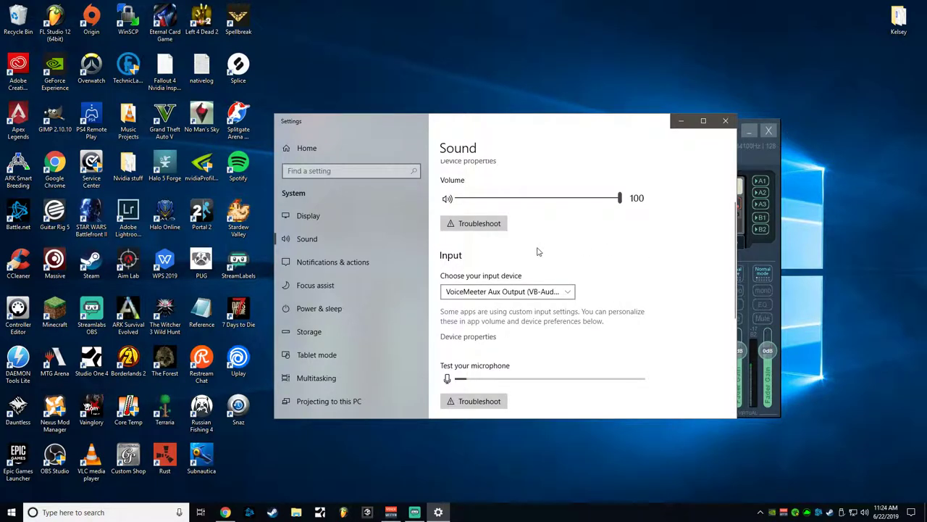
scroll(647, 274, "up", 2)
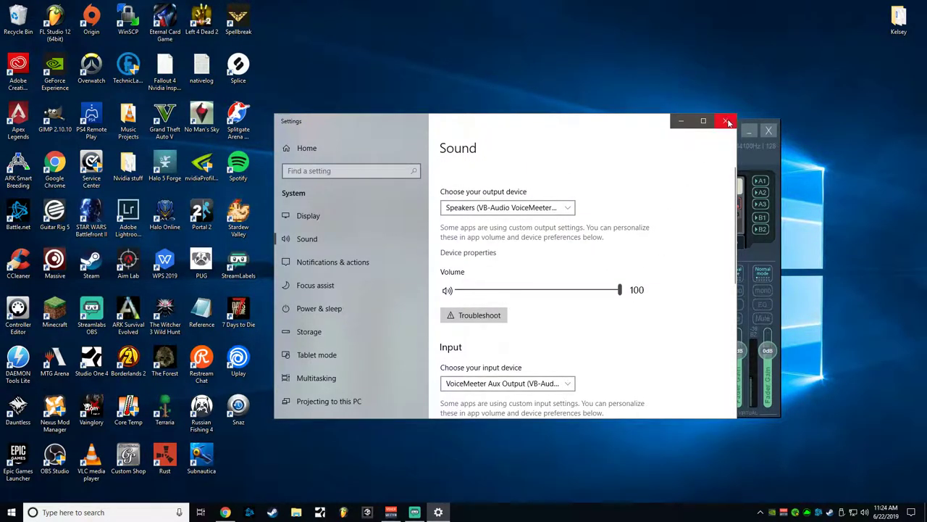
left_click(725, 120)
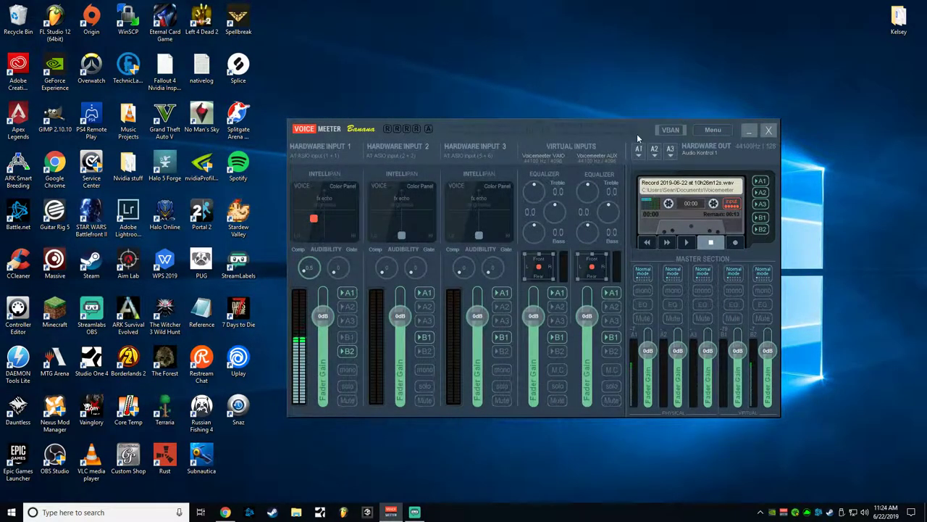
Keep ASIO: Audio Kontrol 1 as VoiceMeeter's A1 output device
left_click_drag(557, 128, 575, 139)
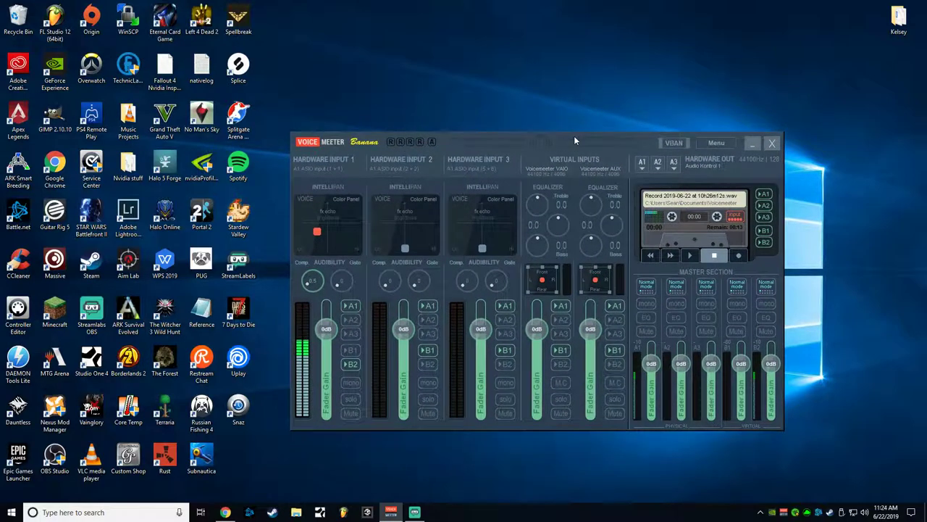
left_click(717, 143)
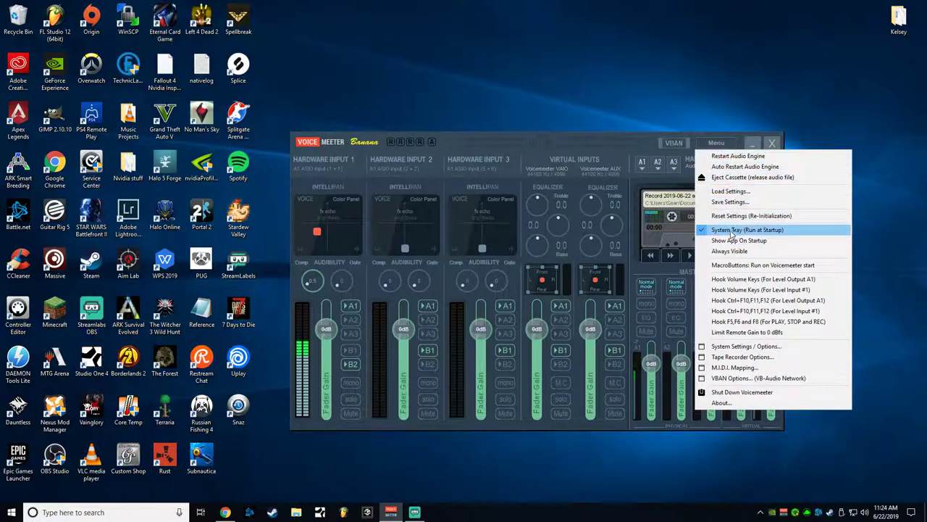
left_click(629, 143)
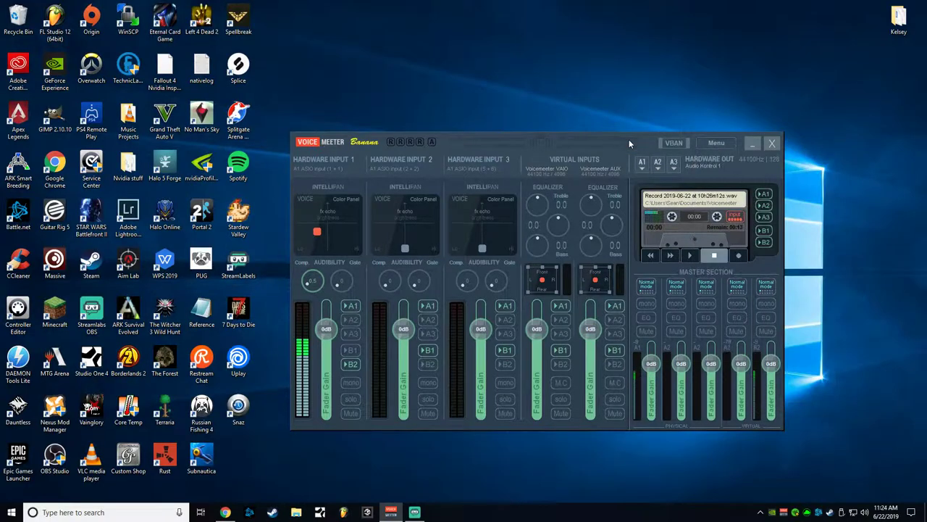
left_click(772, 144)
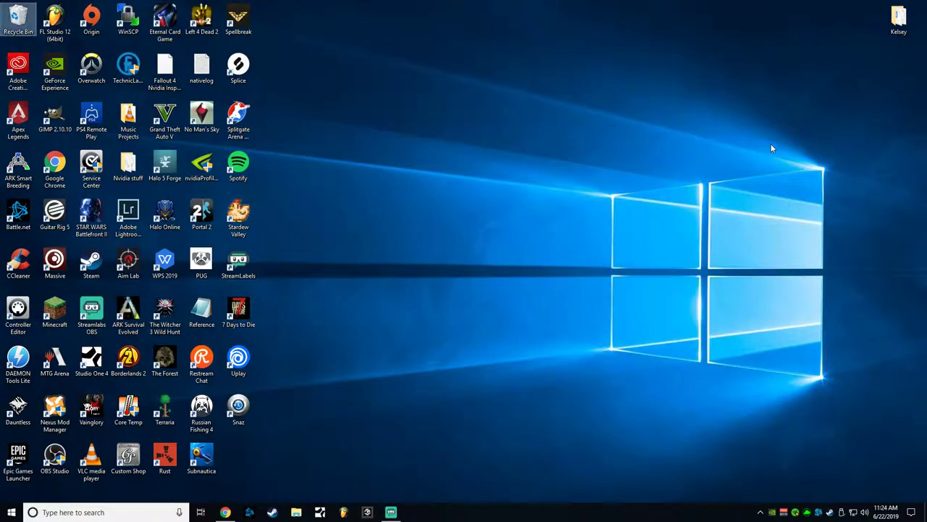
left_click(800, 509)
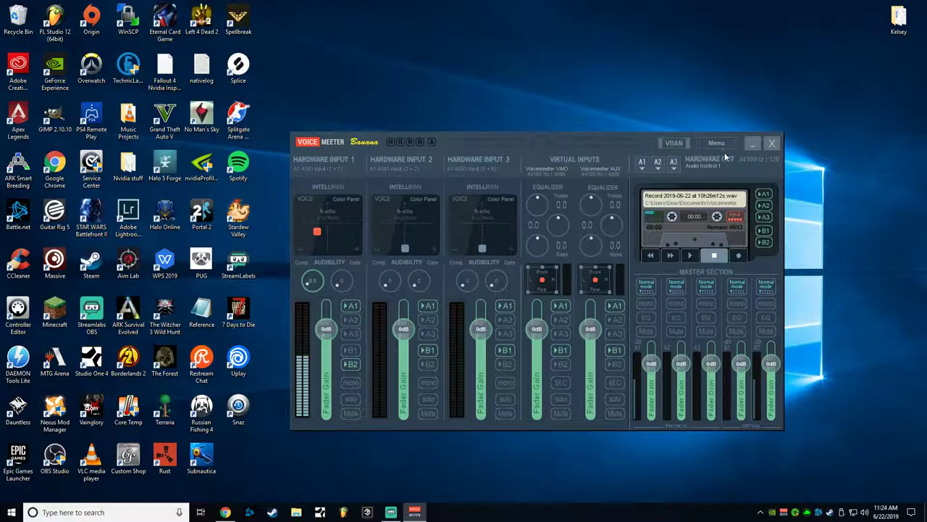
left_click(647, 167)
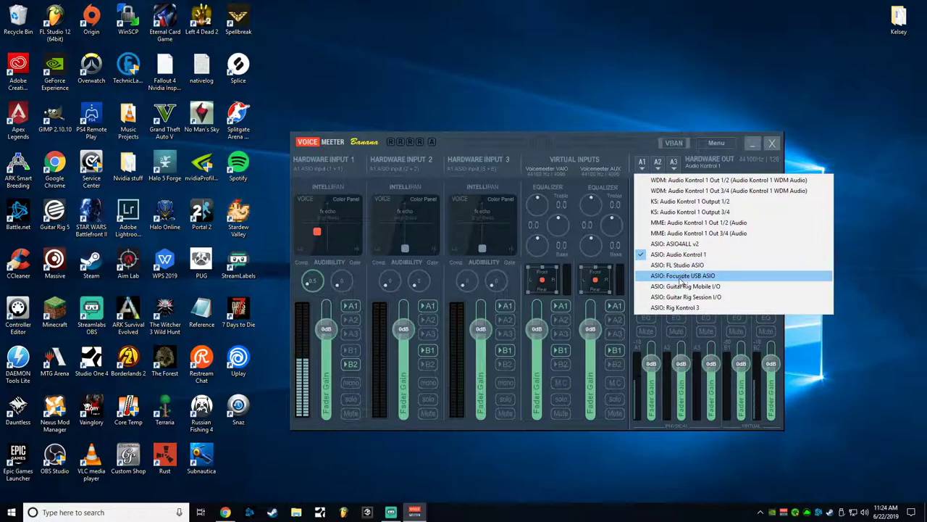
left_click(670, 255)
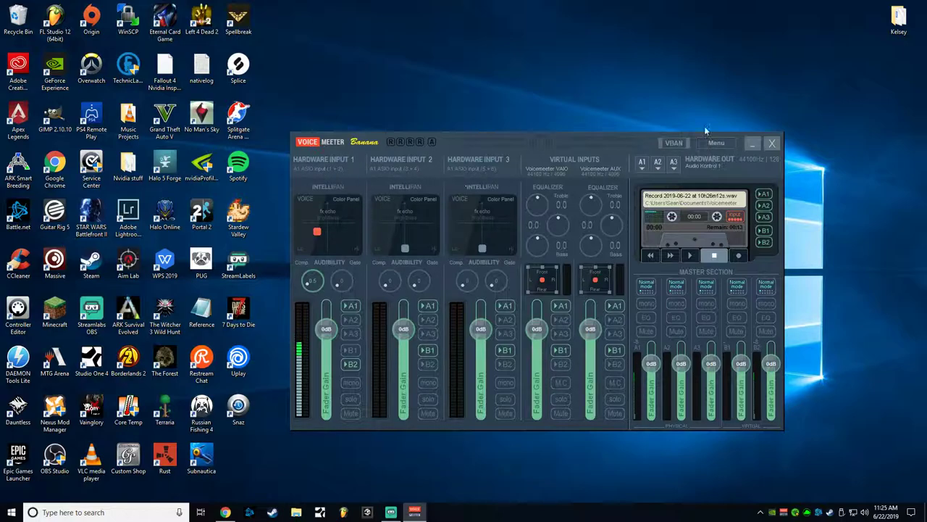
In System Settings, patch ASIO IN1 to 1/1 and IN2 to 2/2, then open Audio Kontrol 1's panel
left_click(717, 143)
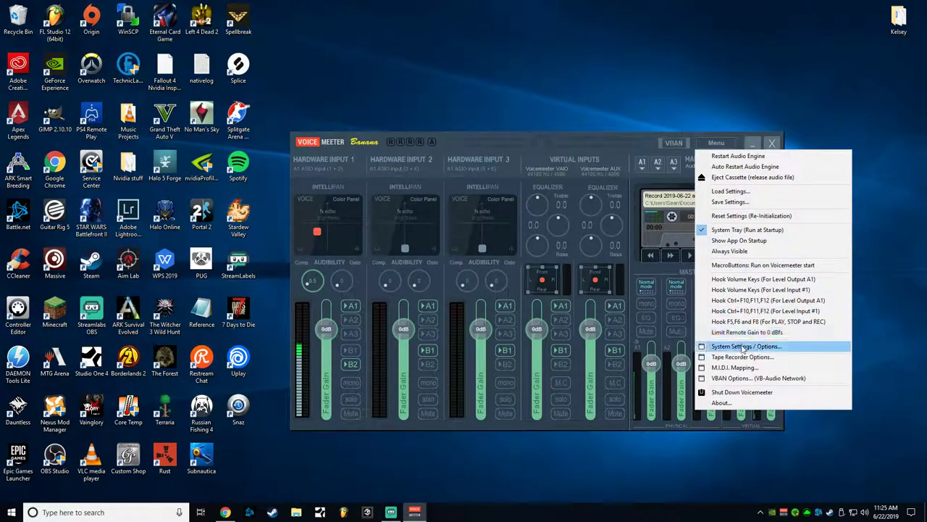
left_click(742, 347)
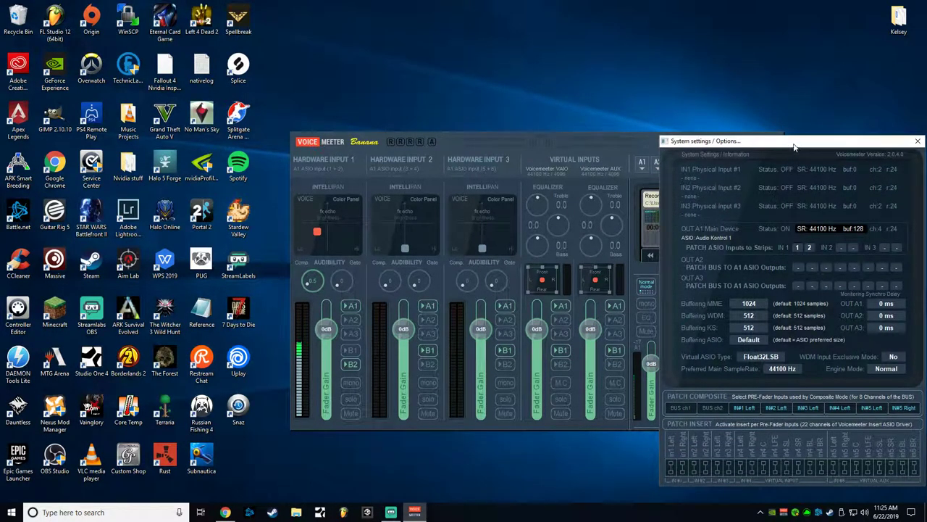
left_click_drag(794, 146, 706, 103)
left_click(710, 205)
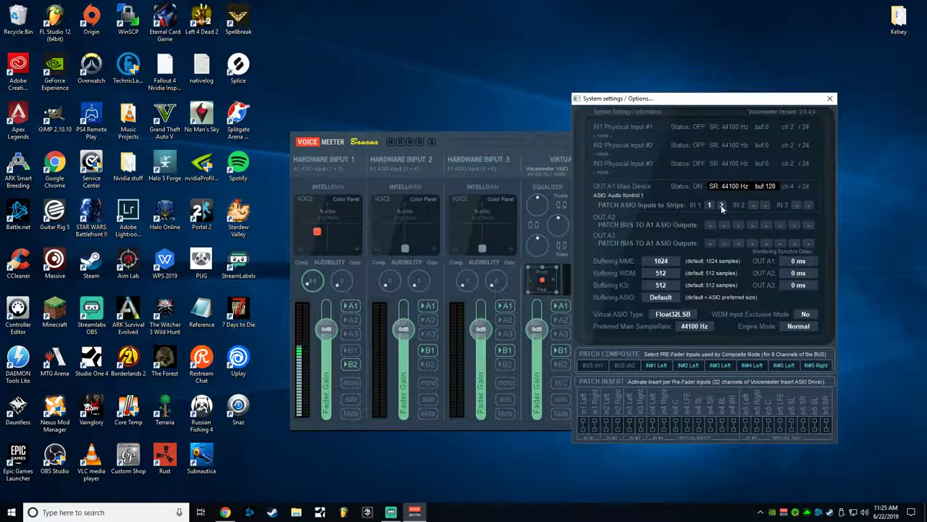
left_click(721, 205)
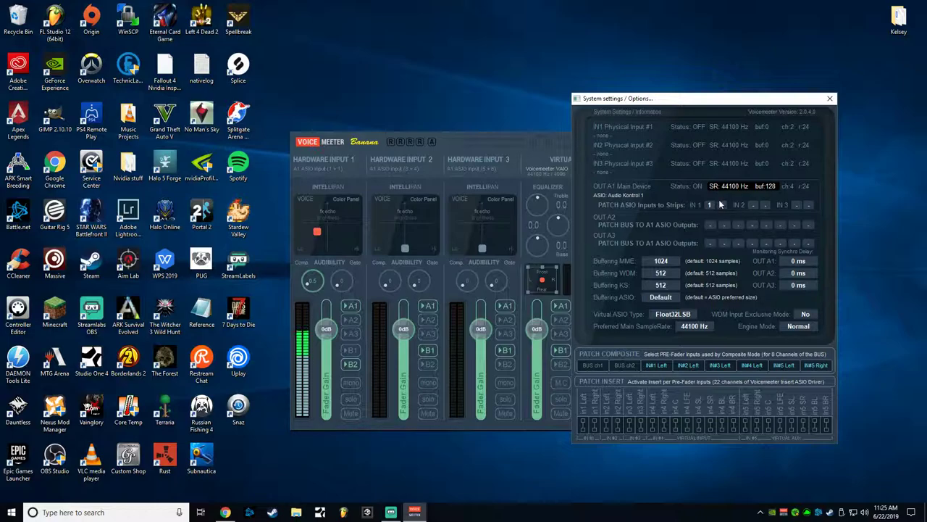
left_click(348, 384)
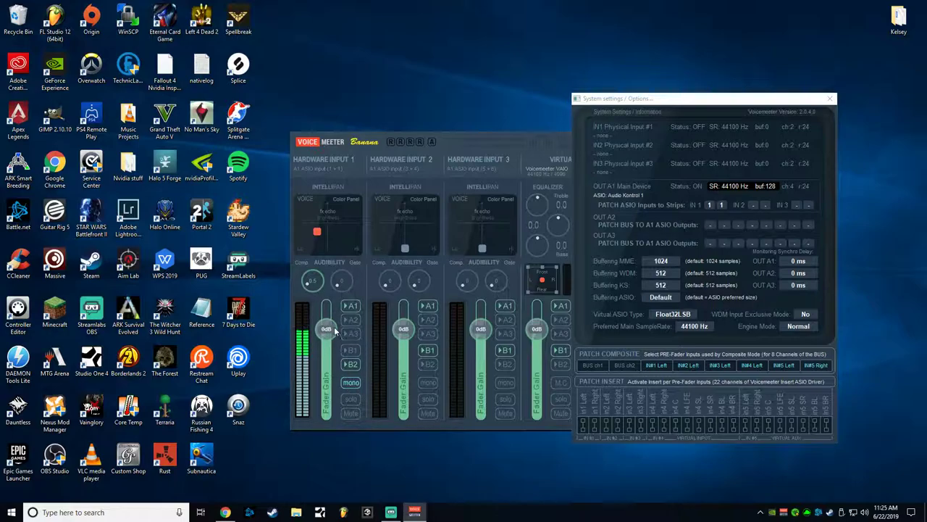
left_click(351, 386)
left_click(754, 204)
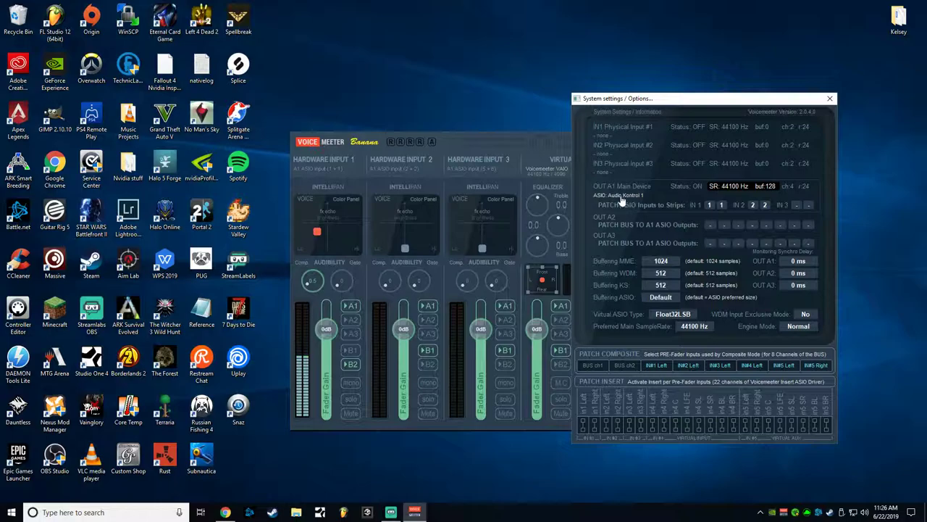
left_click(614, 195)
Leave the Audio Kontrol 1 process buffer at 128 samples and close its control panel
left_click_drag(637, 256, 649, 230)
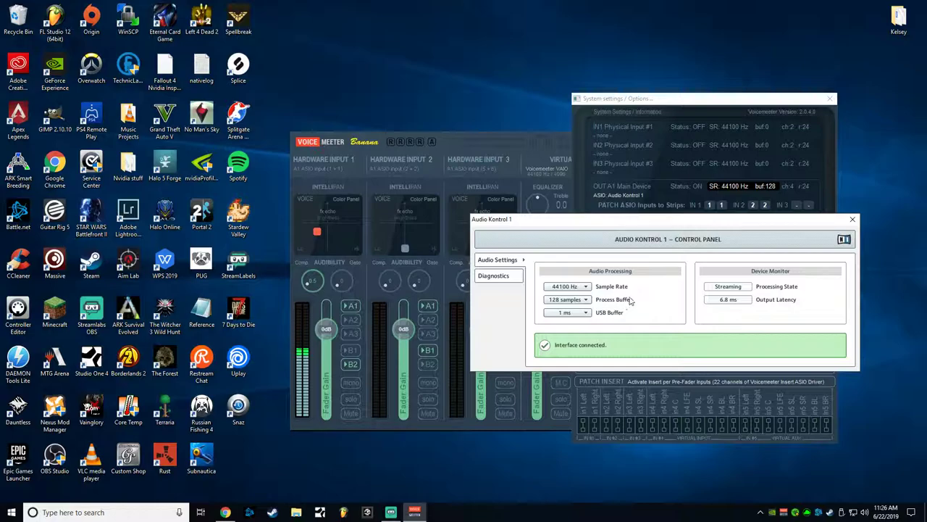
left_click(586, 302)
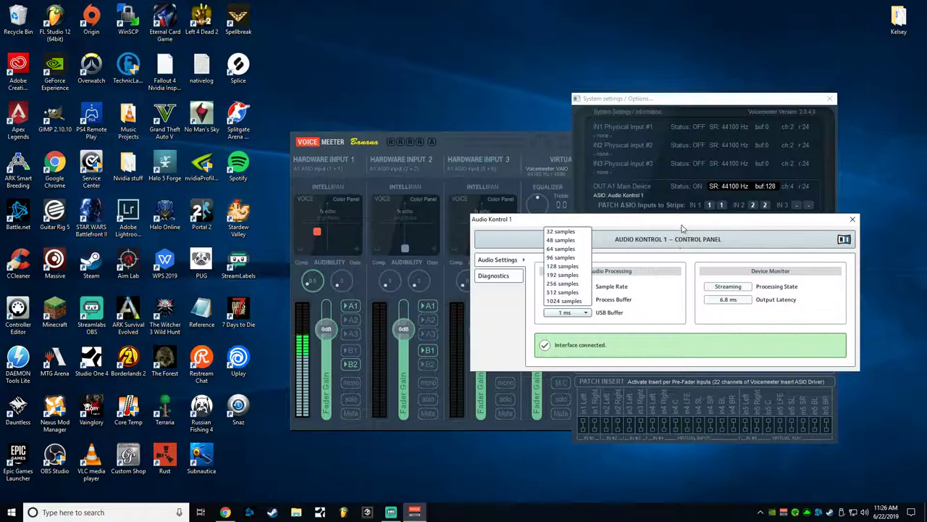
left_click(651, 322)
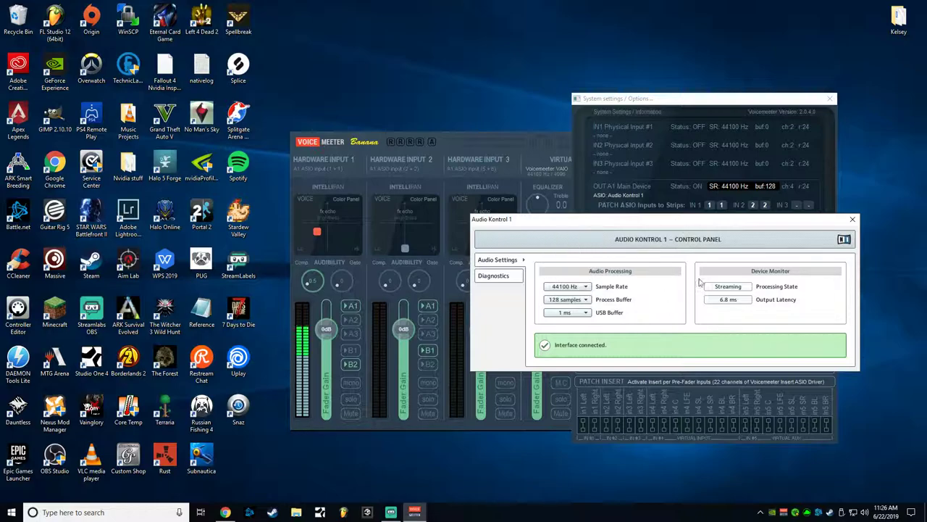
left_click(854, 220)
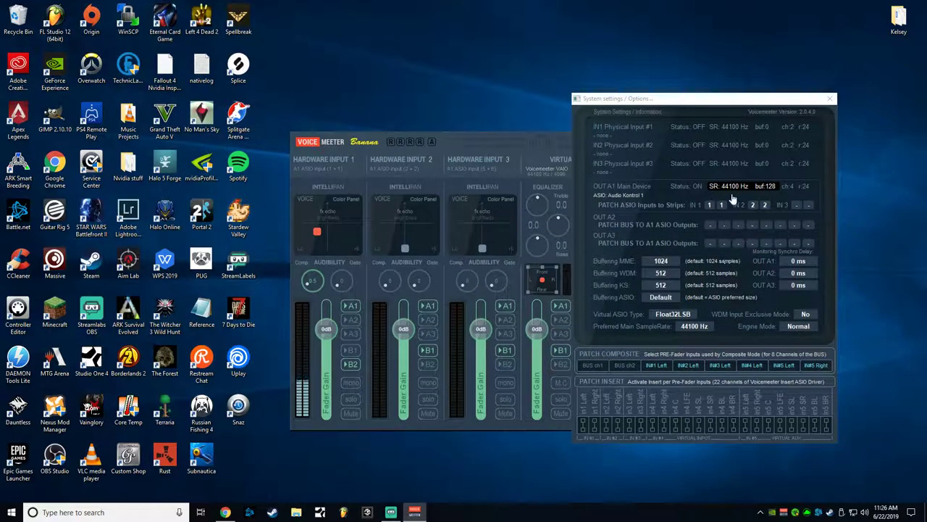
Close System Settings and re-toggle Input 1's B2 and Input 2's B1 routing so both stay on
left_click(831, 99)
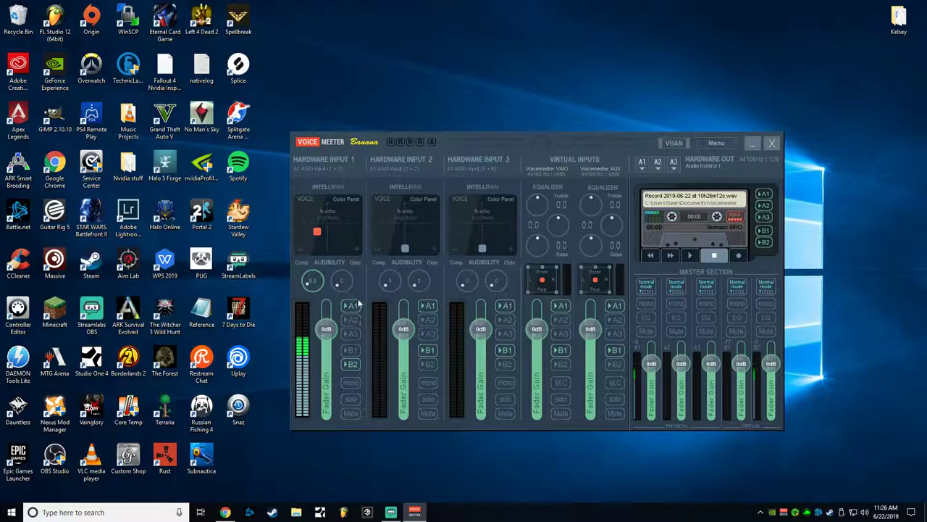
left_click(350, 365)
left_click(350, 365)
left_click(430, 352)
left_click(427, 351)
Set the Windows input device to VoiceMeeter Aux Output (VB-Audio VoiceMeeter AUX VAIO) and close Settings
left_click(864, 513)
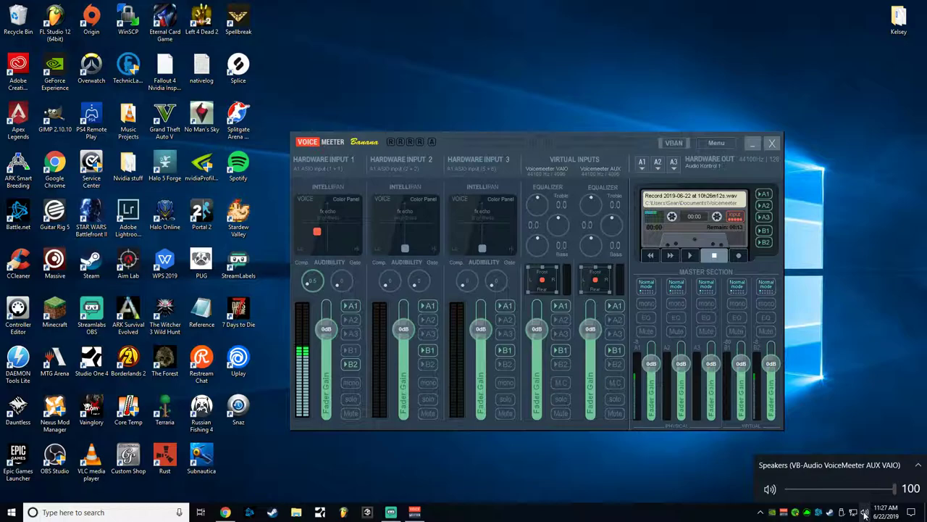
right_click(864, 513)
left_click(851, 441)
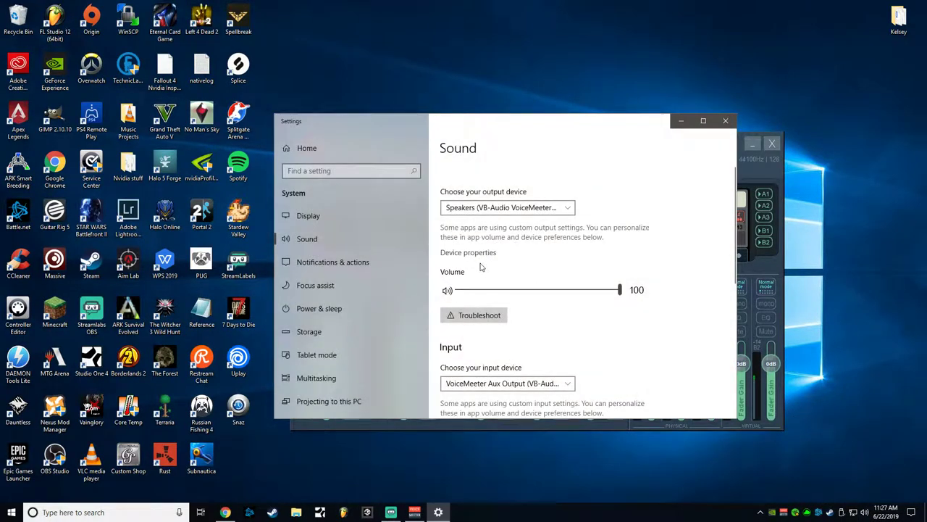
scroll(481, 267, "down", 2)
left_click(513, 291)
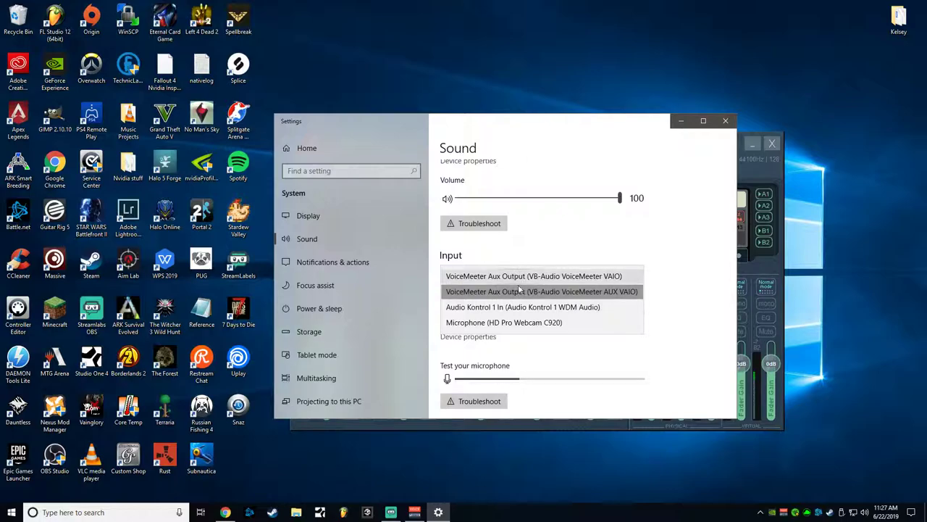
left_click(520, 291)
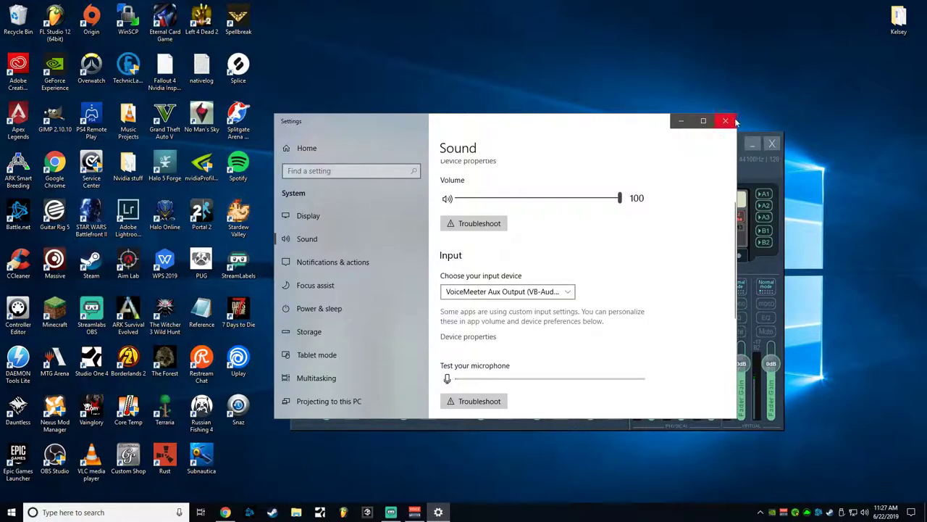
left_click(725, 121)
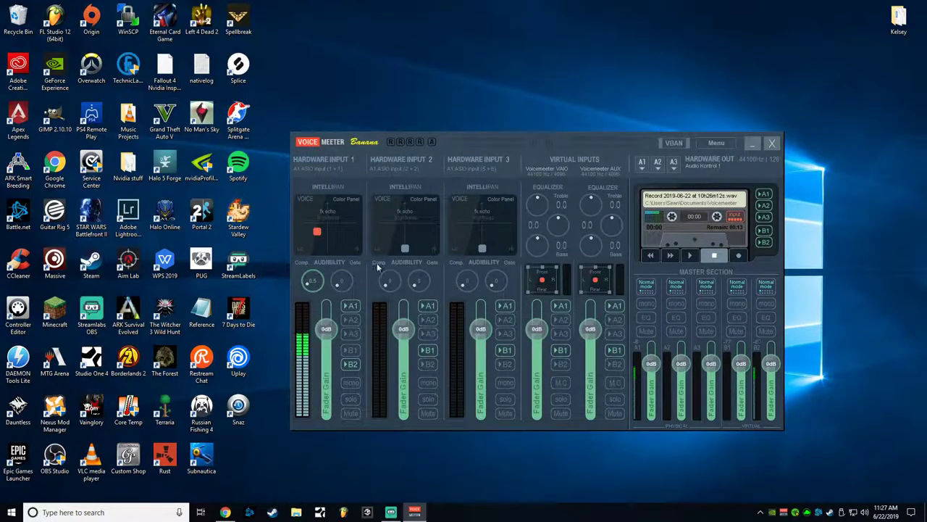
Route Hardware Input 1 to B2, set its compression to 0.5, and centre its Intellipan point
left_click(350, 365)
left_click_drag(313, 282, 313, 278)
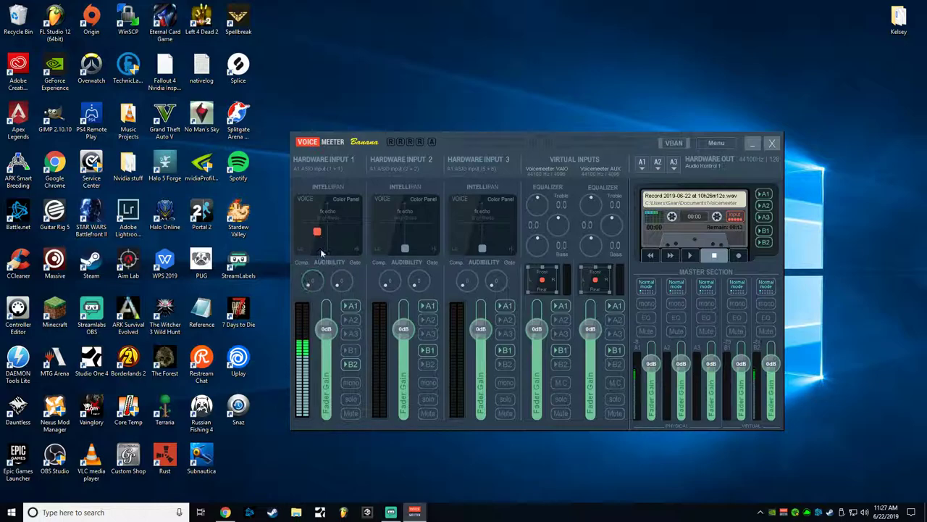
left_click_drag(323, 248, 328, 249)
scroll(309, 285, "up", 5)
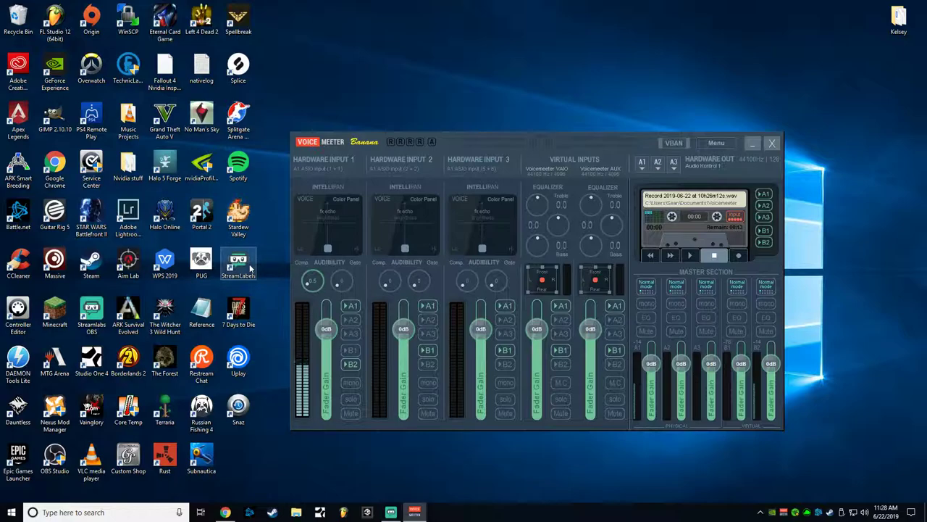
Drag Hardware Input 1's Intellipan dot from bottom centre back up and to the left
left_click_drag(329, 249, 317, 236)
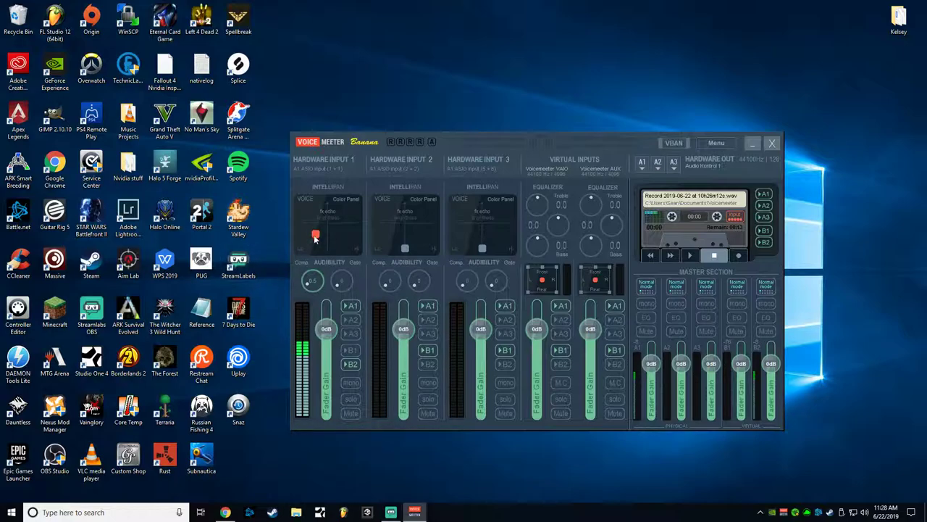